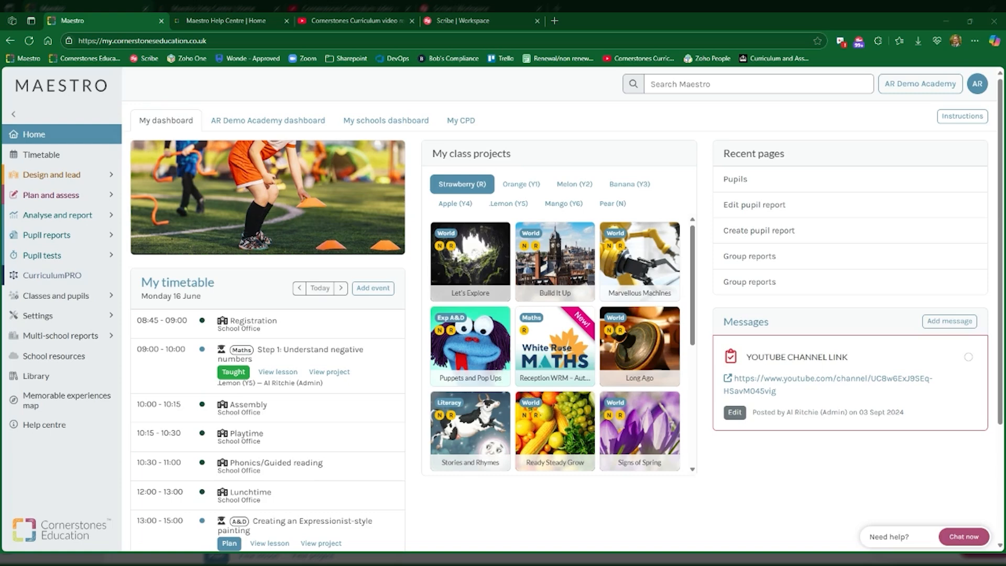
Step: Create a pupil report template titled "End of year report 2025" and enter the headteacher's name
click(47, 236)
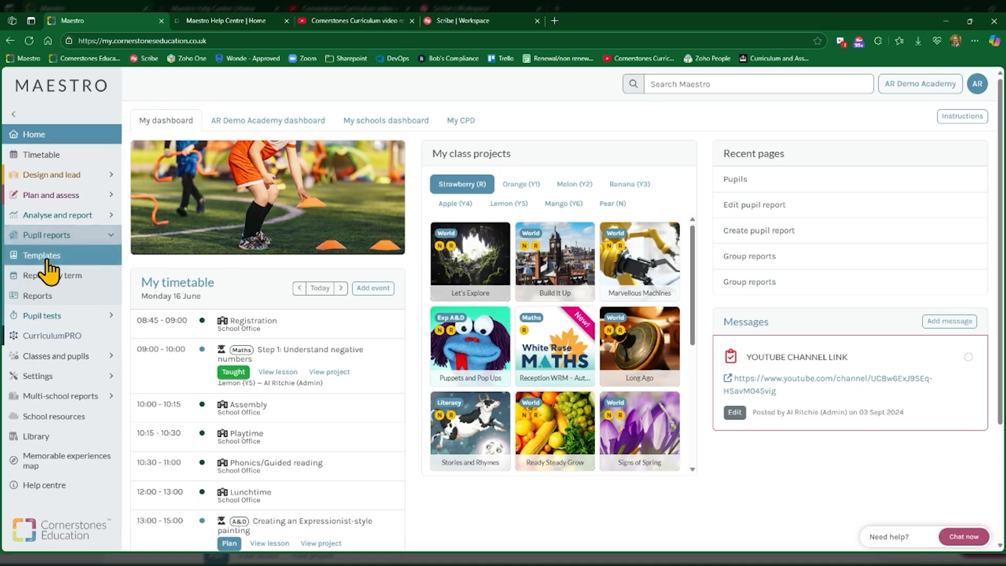
click(42, 256)
click(165, 121)
click(376, 182)
text(End of year report 2025)
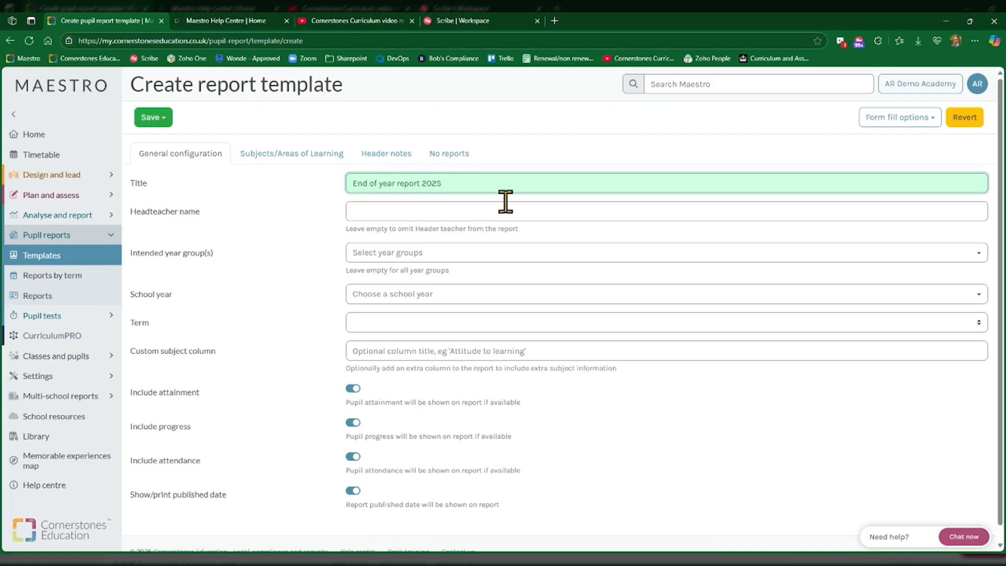
click(483, 212)
text(Mr Swain)
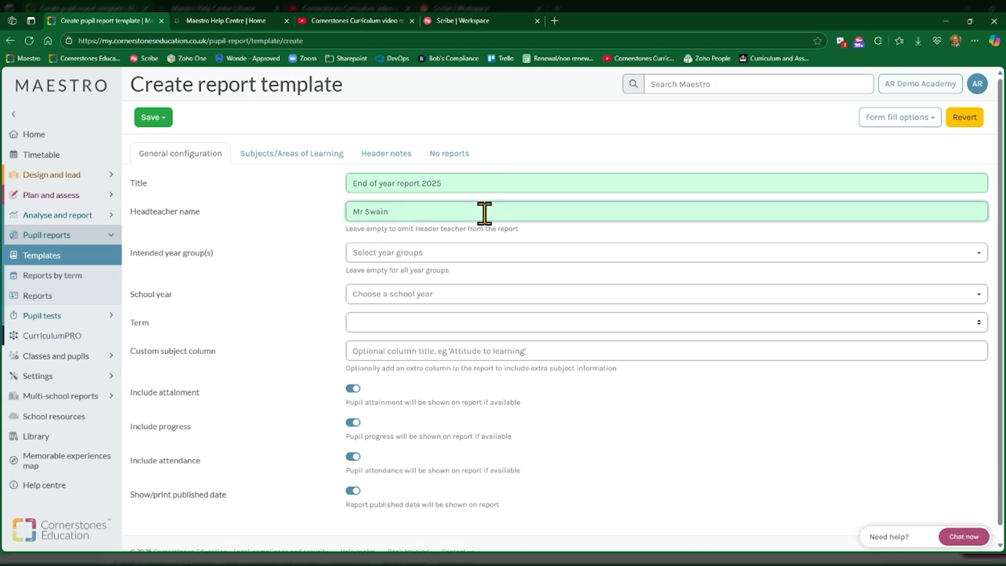
Step: Set the template's intended year groups to Year 1, Year 2, Year 3, Year 4, Year 5 and Year 6
click(422, 255)
click(407, 392)
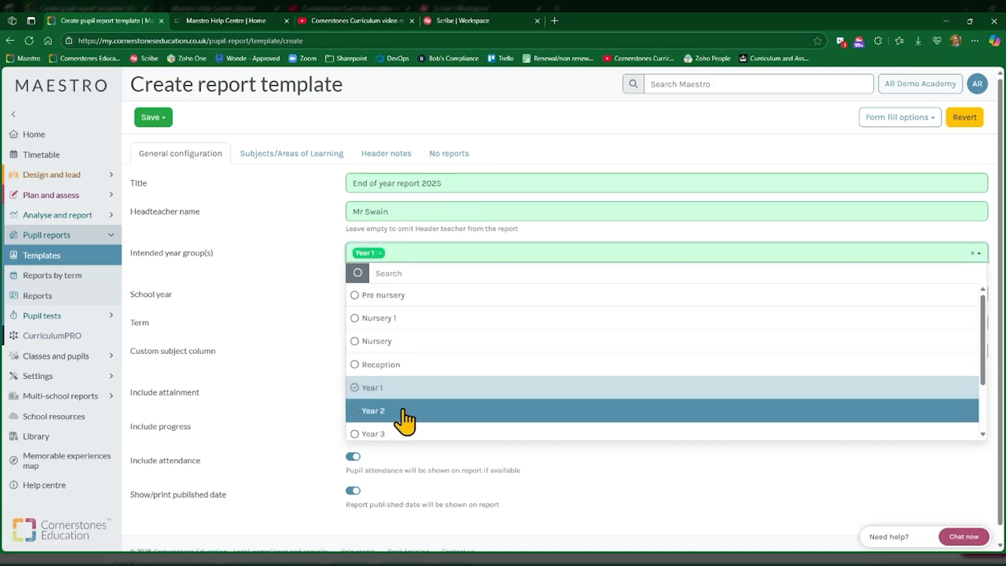
click(404, 414)
click(406, 397)
click(406, 409)
click(403, 435)
click(400, 440)
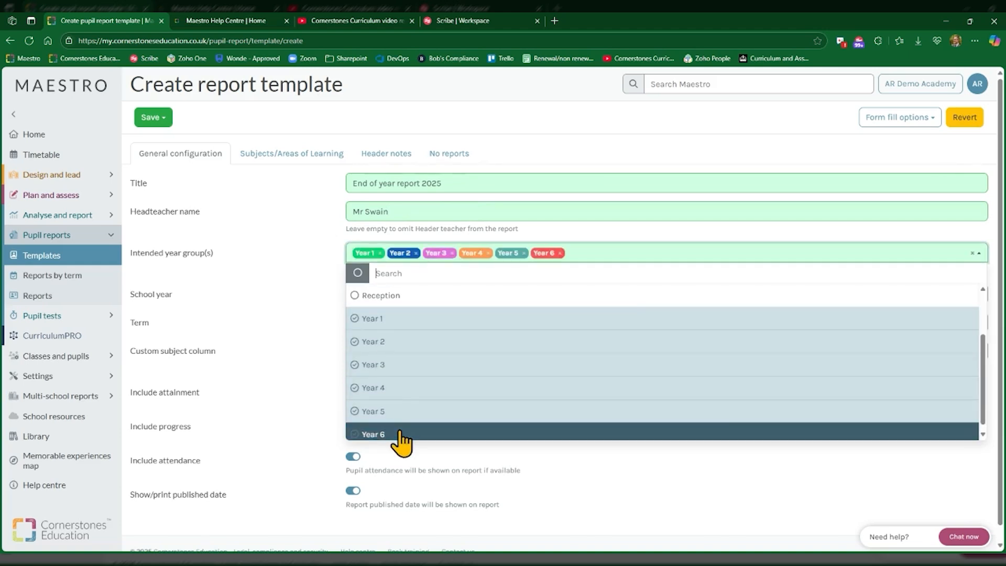
click(314, 227)
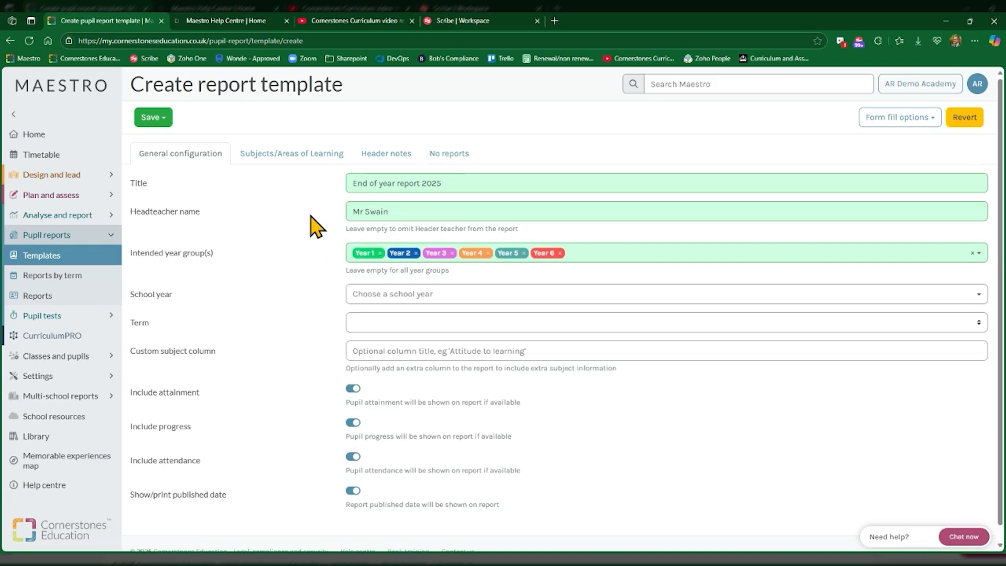
Step: Set the template's school year to 2024/25 and its term to Summer
click(412, 299)
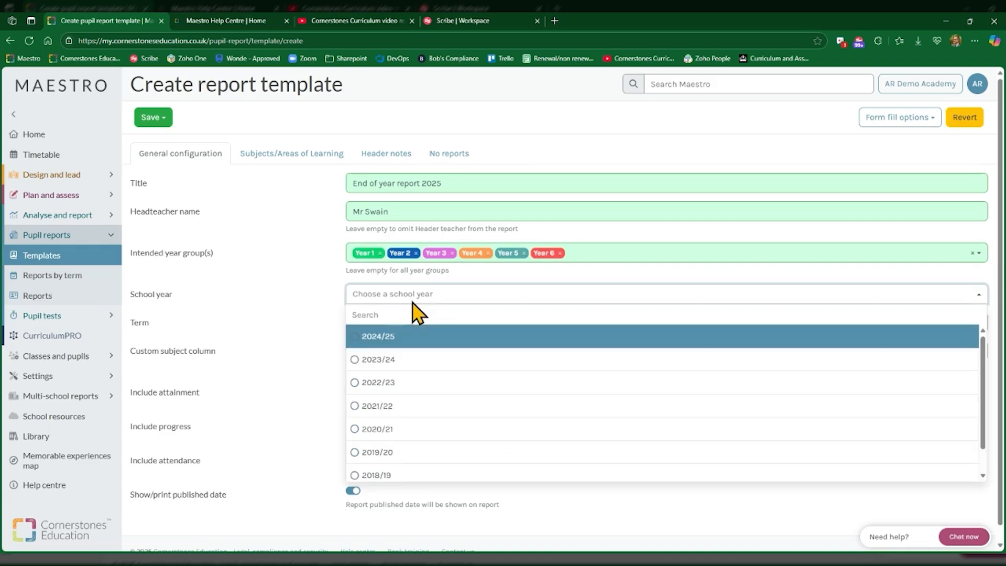
click(408, 341)
click(377, 374)
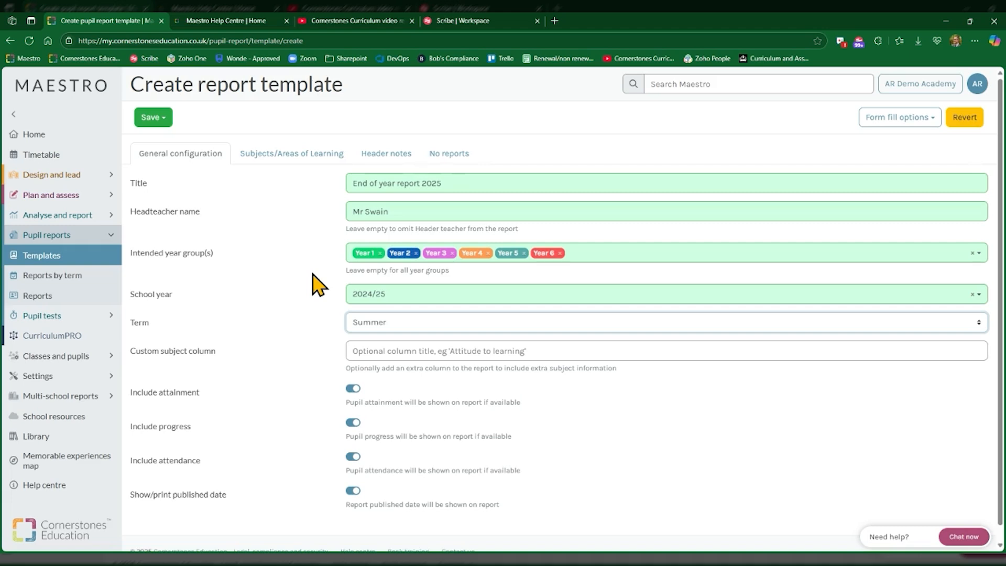
Step: Add a custom subject column named "Targets" and turn off showing the published date on the report
click(389, 349)
text(Targets)
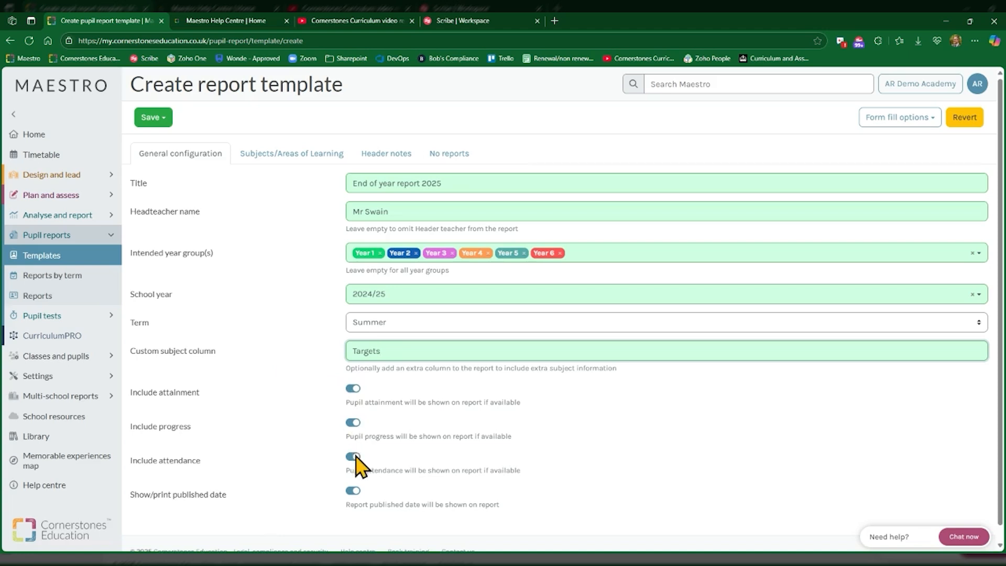
click(352, 491)
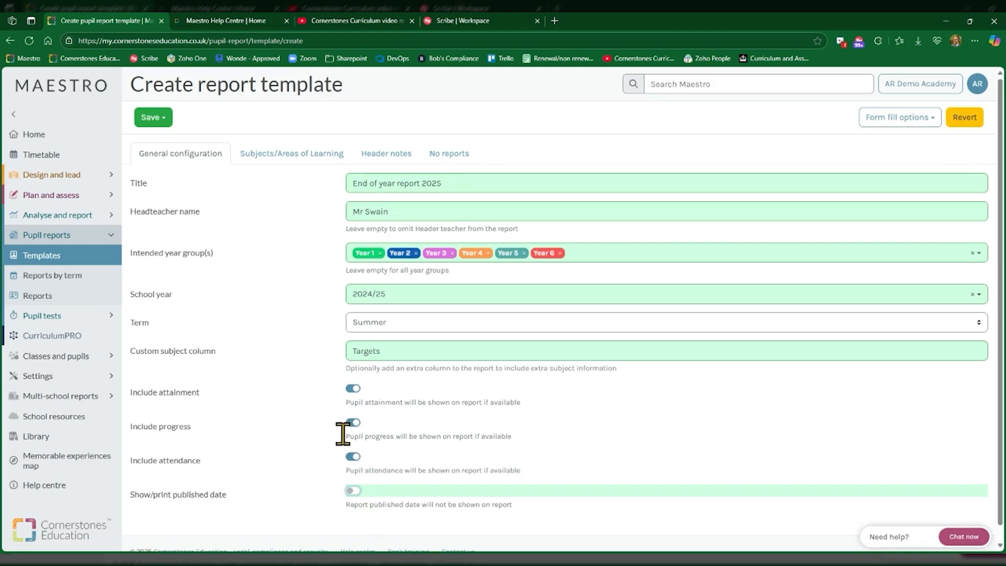
Step: Apply the bulk subject settings in turn: all Required, all Optional, none selected, and all Required again
click(292, 155)
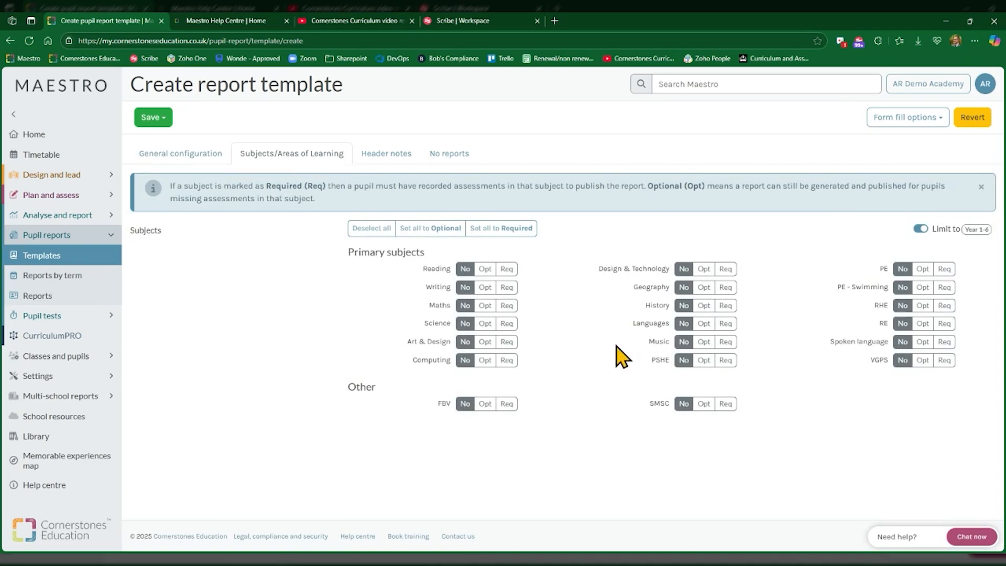
click(488, 235)
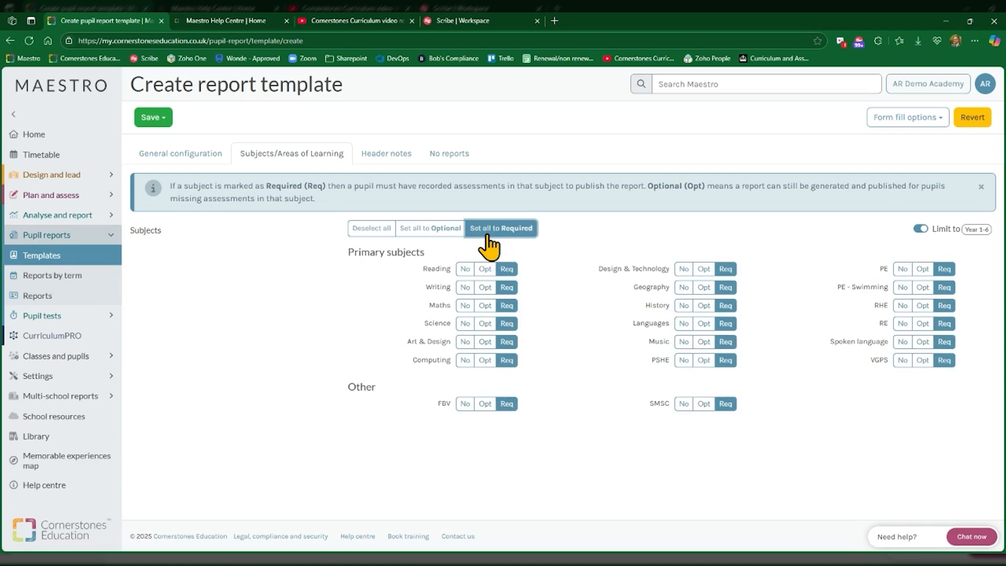
click(445, 229)
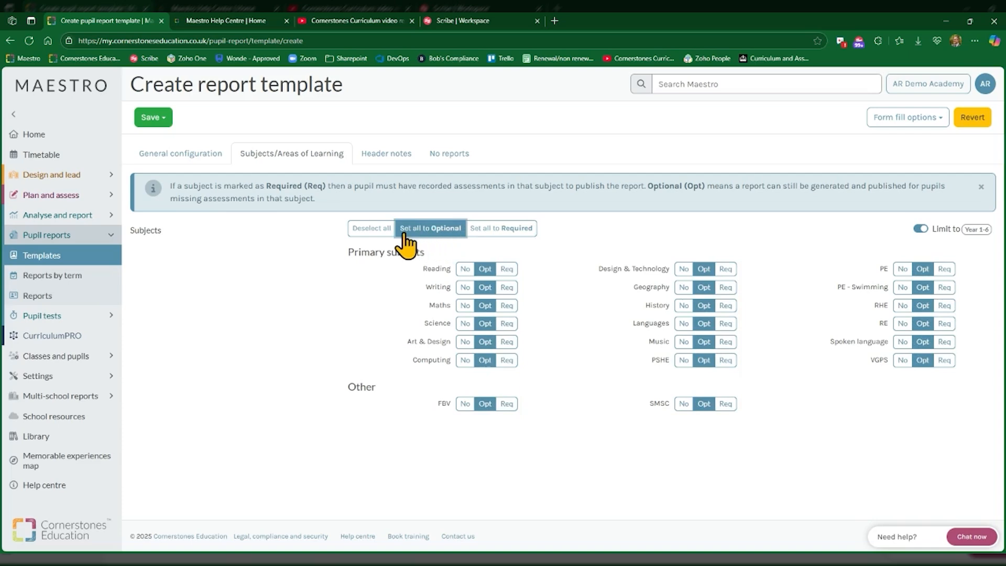
click(369, 236)
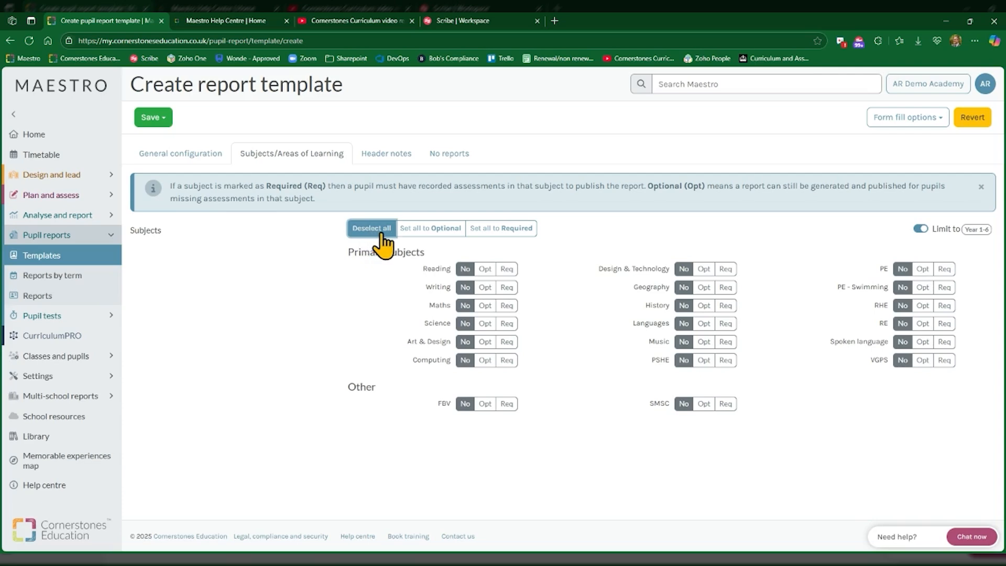
click(499, 230)
Step: Add a header note to the template and set the author's position to "Headteacher"
click(386, 154)
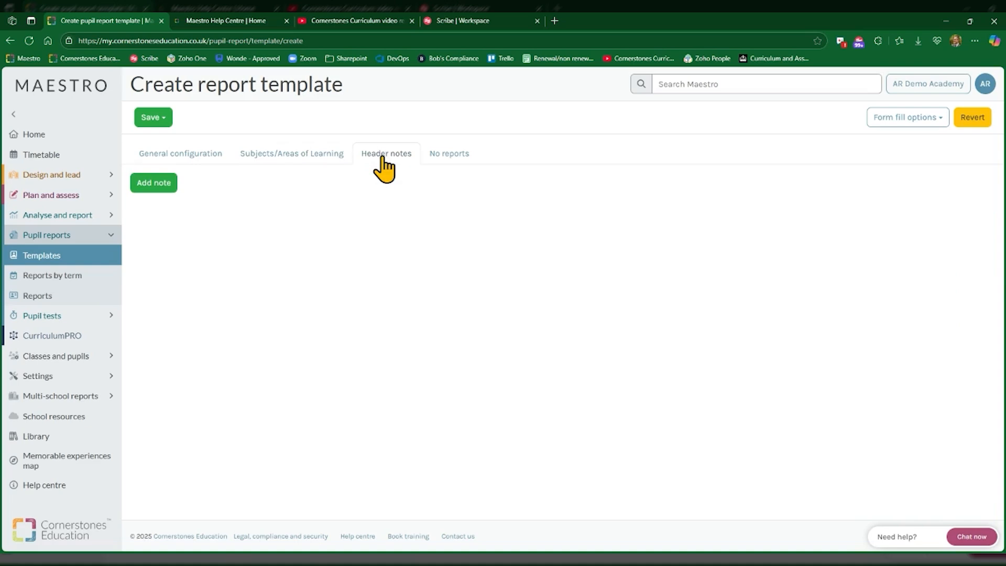
click(149, 184)
double_click(607, 181)
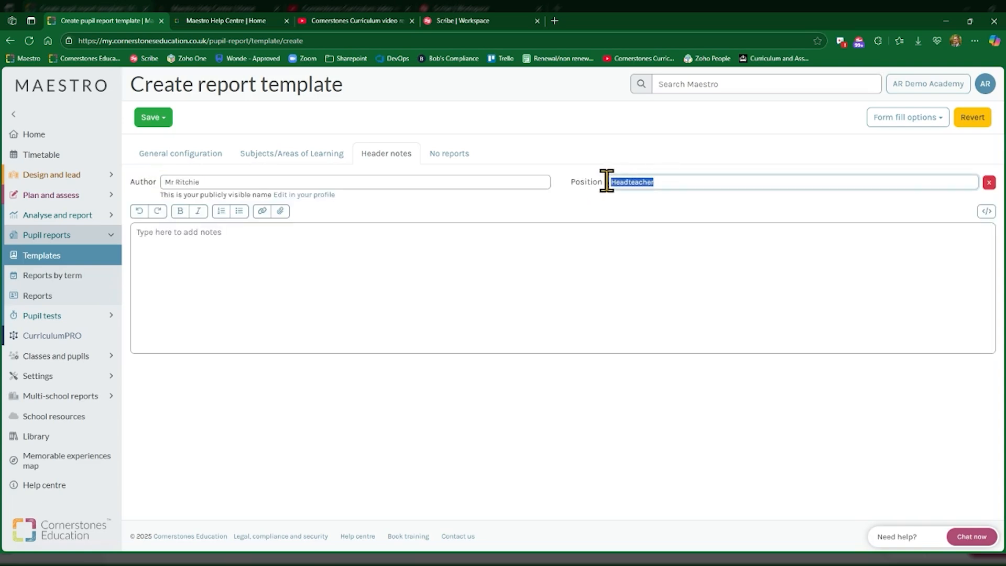
text(Class teacher)
drag(665, 181, 577, 181)
text(Headteacher)
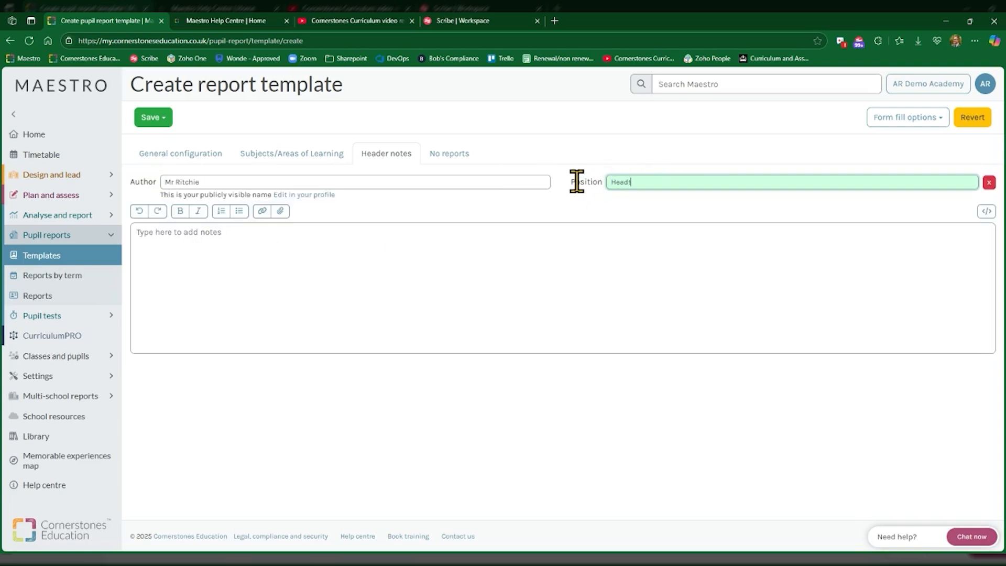
Step: Write the header note "Thank you for all your support this year. We will welcome the children back to school on the 1st September."
click(168, 241)
text(Thank you for all your supp)
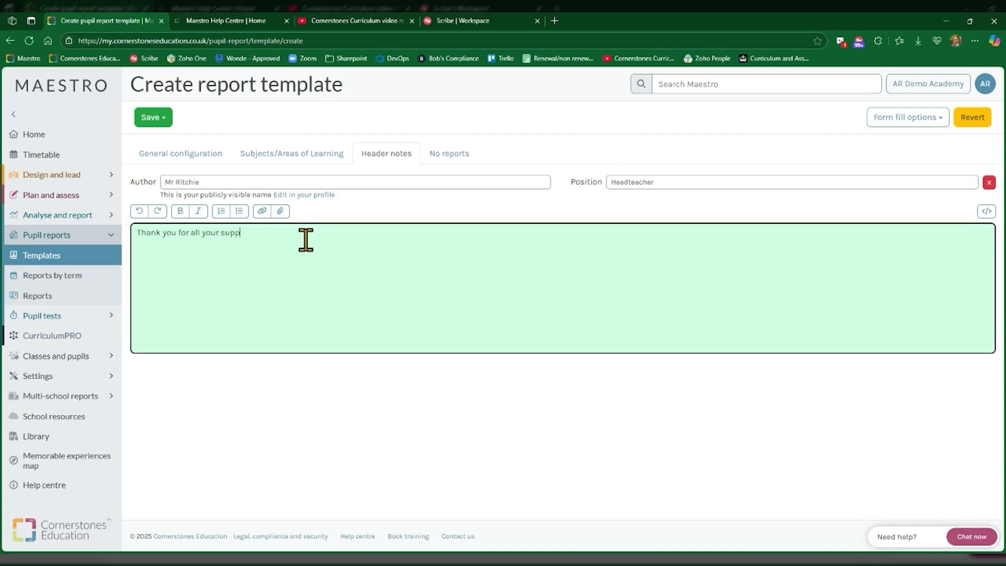
text(ort this year. we will welcome the children back to school on the 1st September.)
click(295, 232)
key(BackSpace)
text(W)
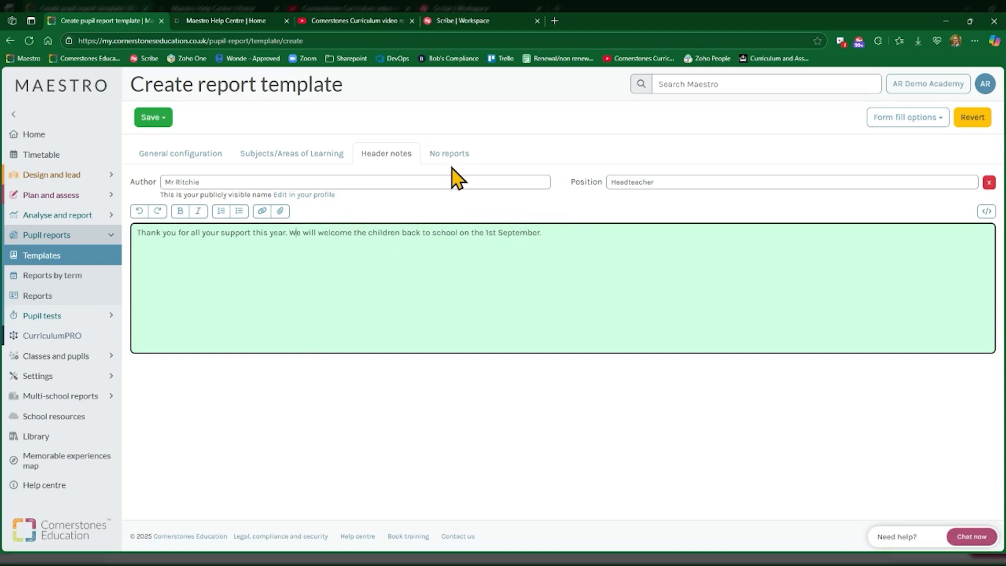
Step: Replace the note text with "Attitude to learning key" and lines 1 = Excellent, 2 = Good, 3 = Satisfactory, 4 = Could try harder
key(ctrl+a)
text(Attitude to learning key  )
text(1 = Excellent)
key(Return)
text(2 = Good)
key(Return)
text(3 = Satisfactory)
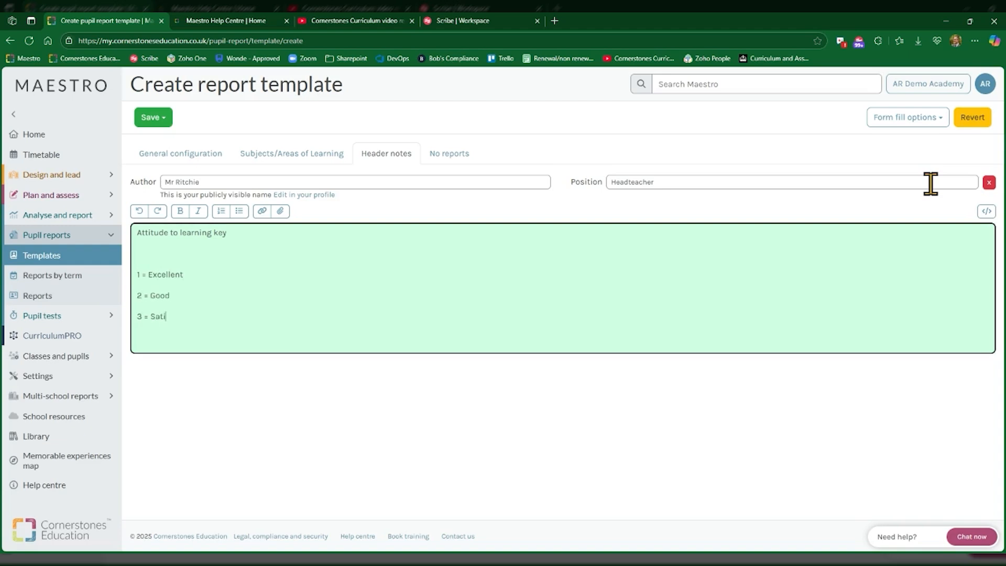
key(Return)
text(4 = Could try harder)
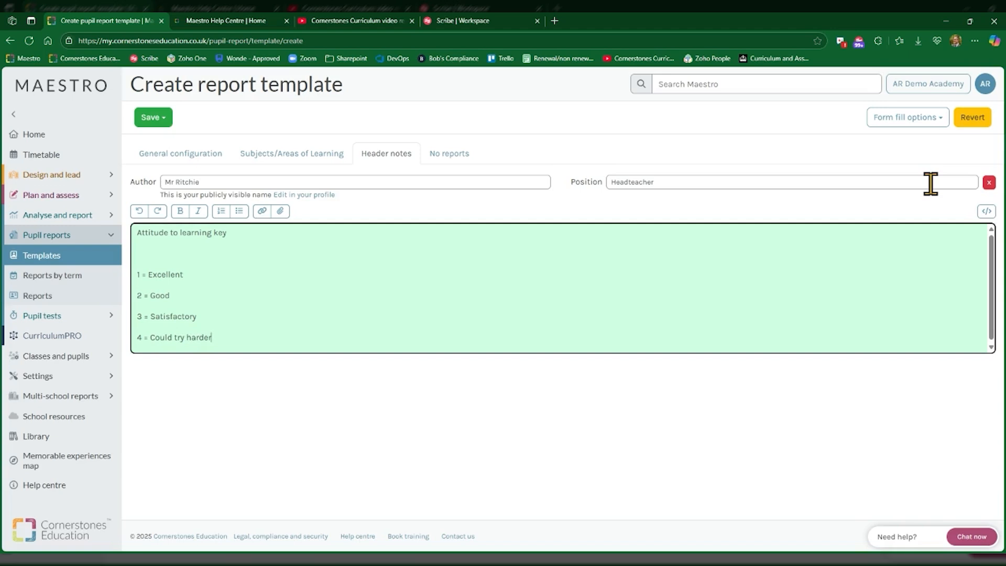
Step: Save the new report template and open "End of year report 2025" from the template list for editing
click(153, 118)
click(172, 160)
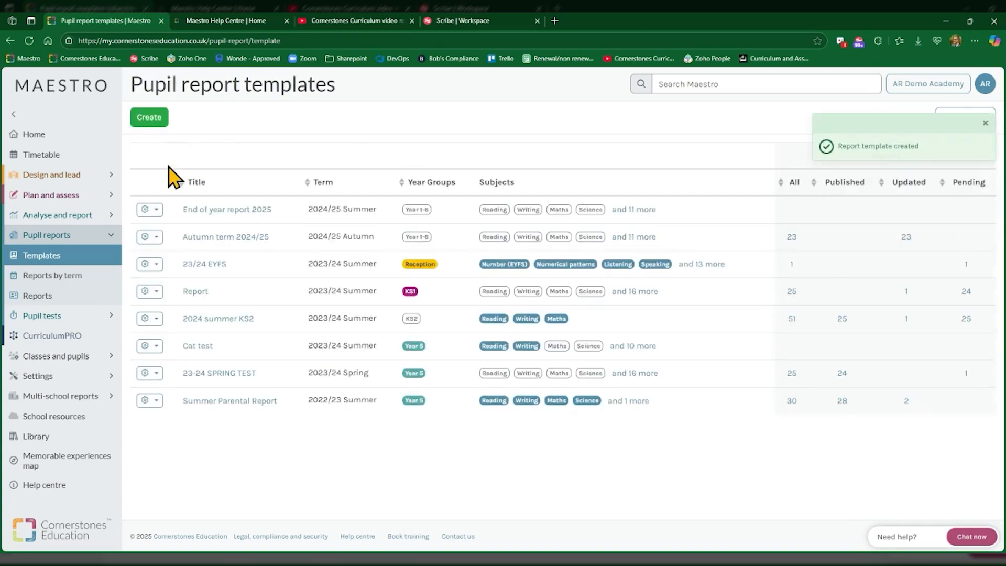
click(160, 210)
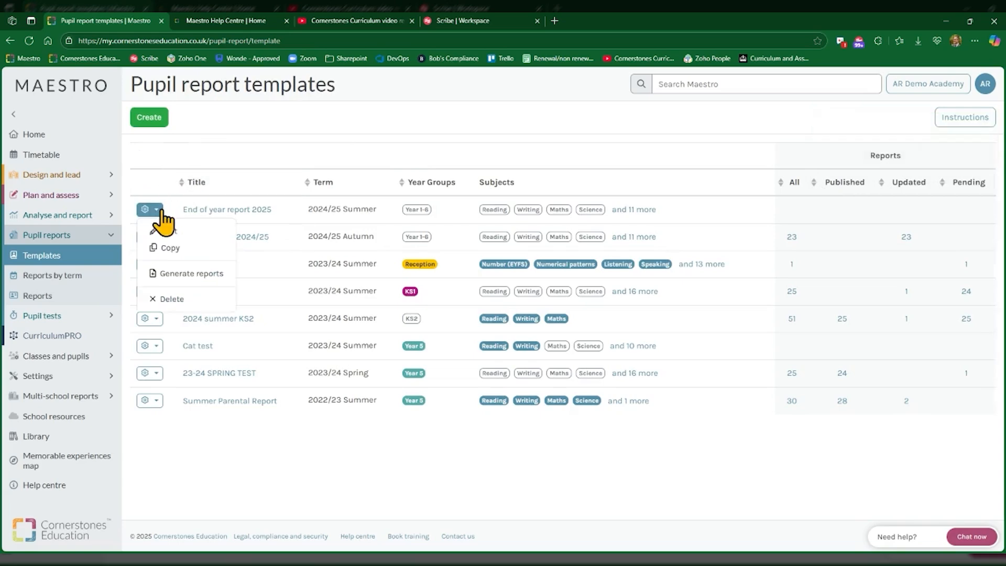
click(194, 231)
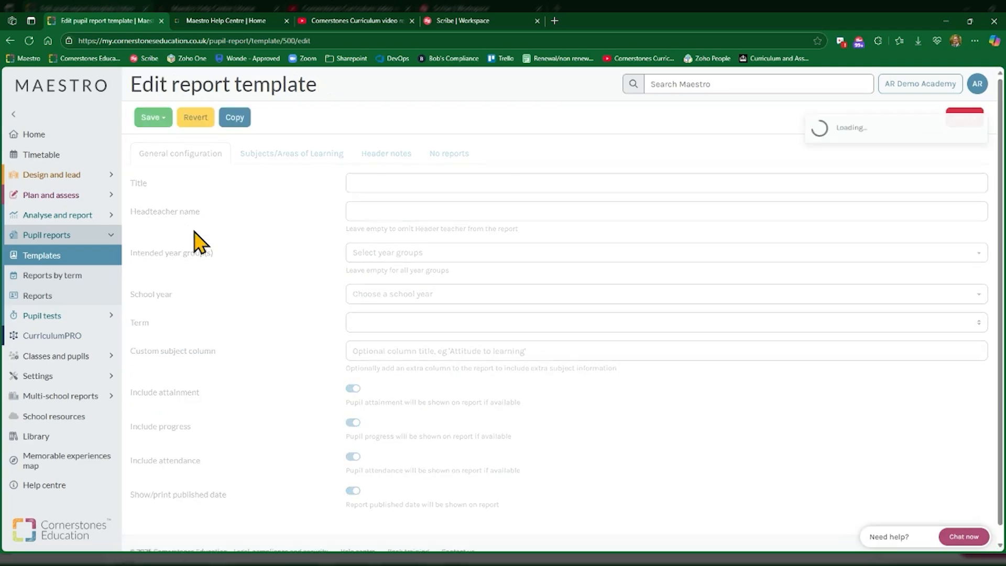